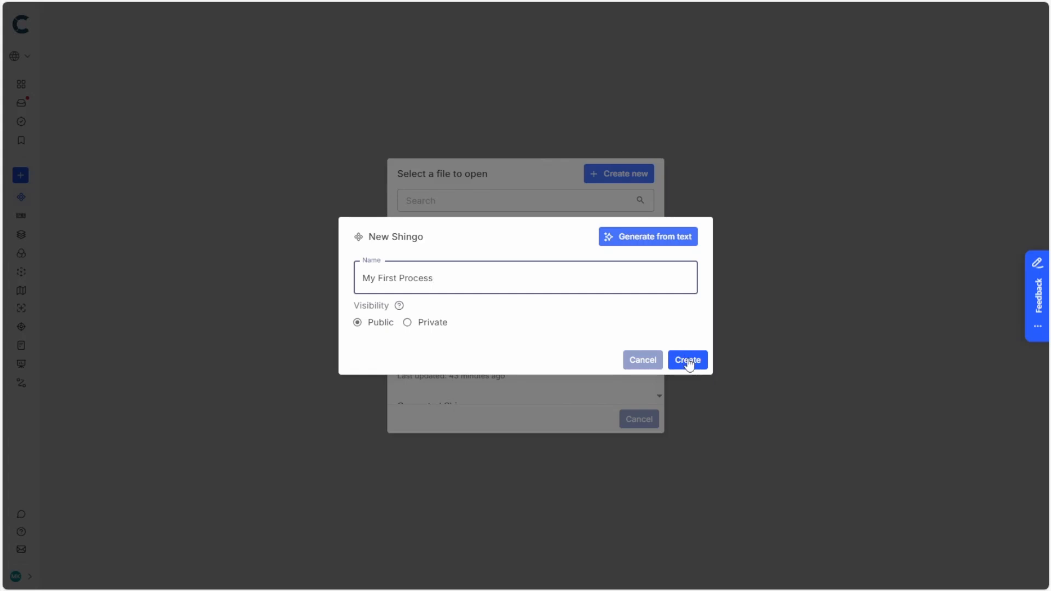
# - Create the public Shingo "My First Process" and add the output "Record on passenger onboard"
pyautogui.click(688, 361)
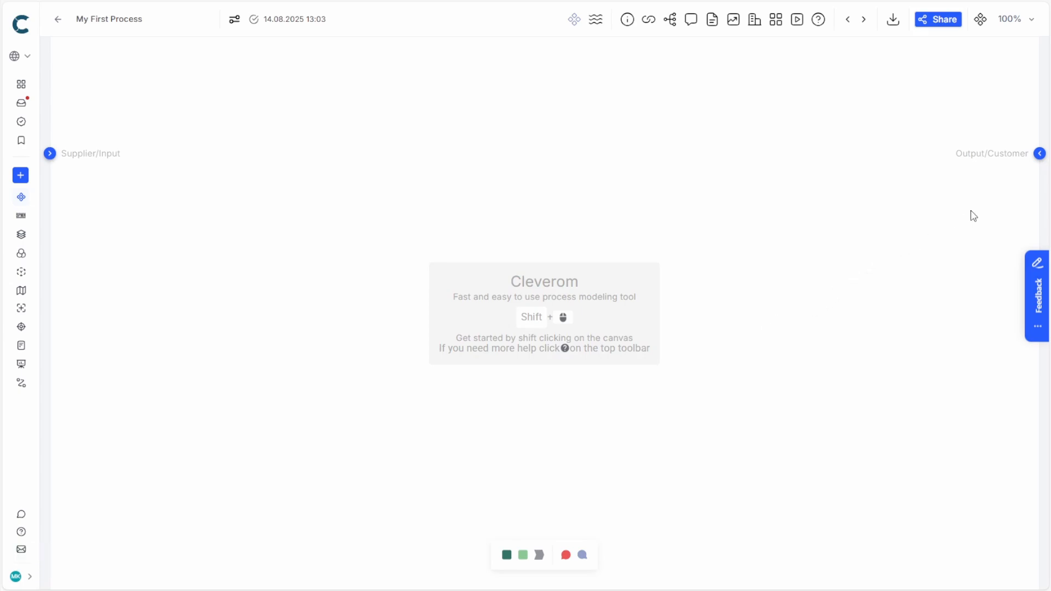
pyautogui.click(1037, 157)
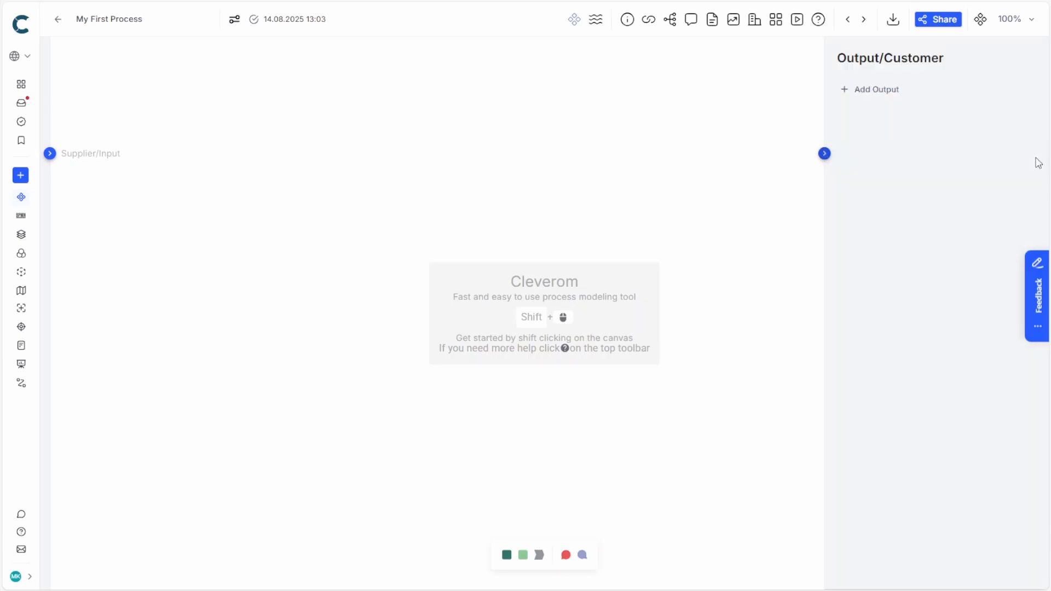
pyautogui.click(885, 97)
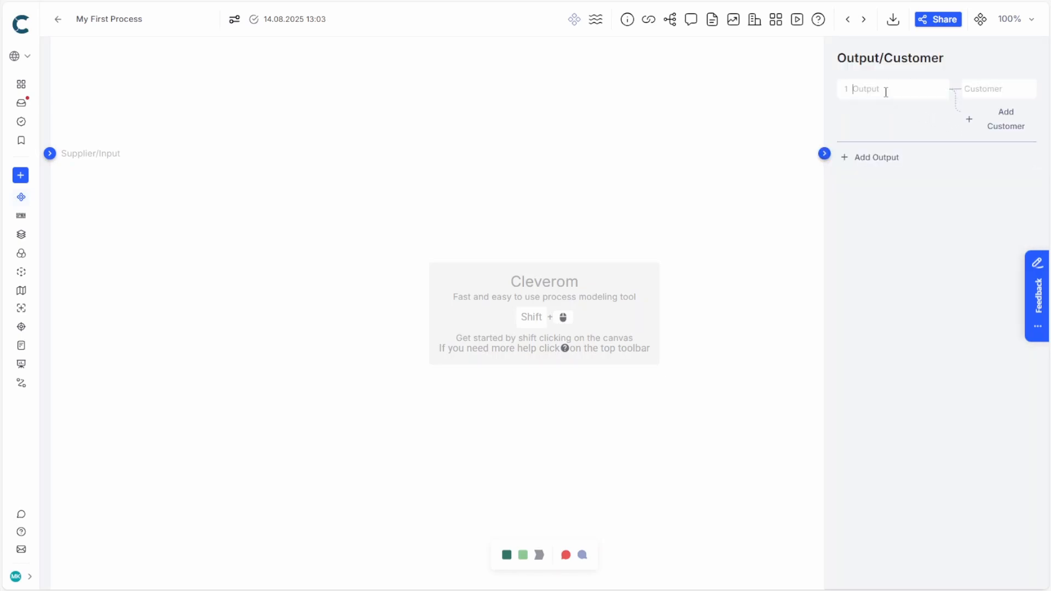
pyautogui.write('Record on passenger onboard')
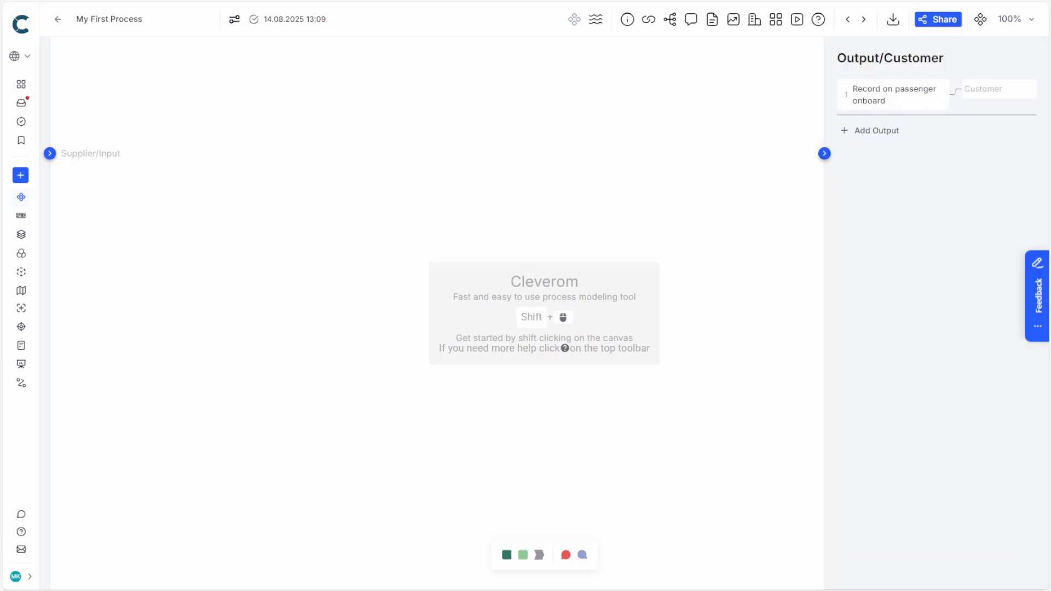
# - Enter "Airline" and "Process 2" as the two customers of the "Record on passenger onboard" output
pyautogui.click(969, 87)
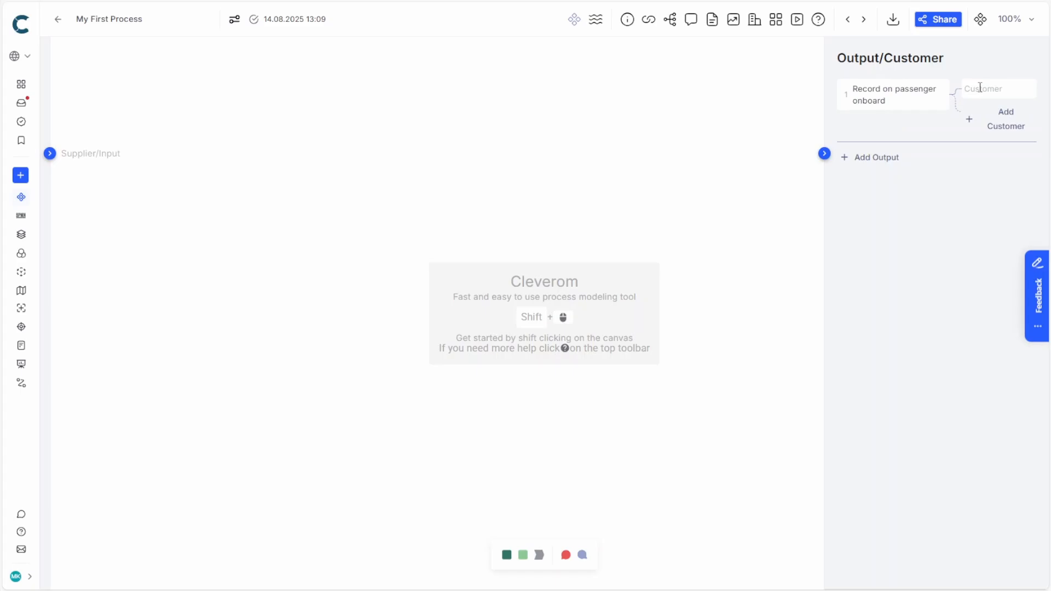
pyautogui.write('Airline')
pyautogui.click(999, 118)
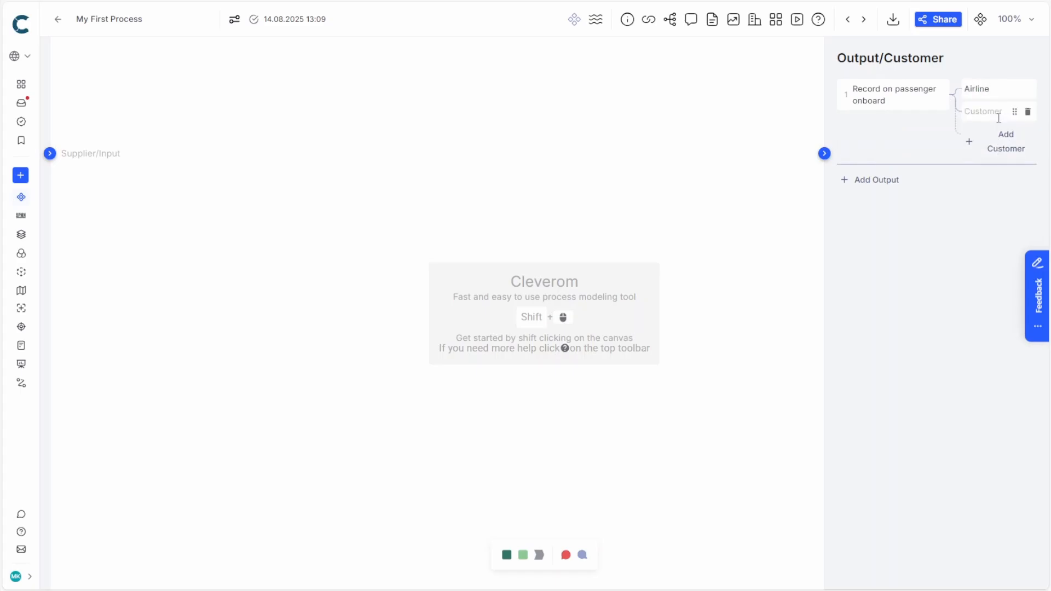
pyautogui.click(998, 115)
pyautogui.write('Process 2')
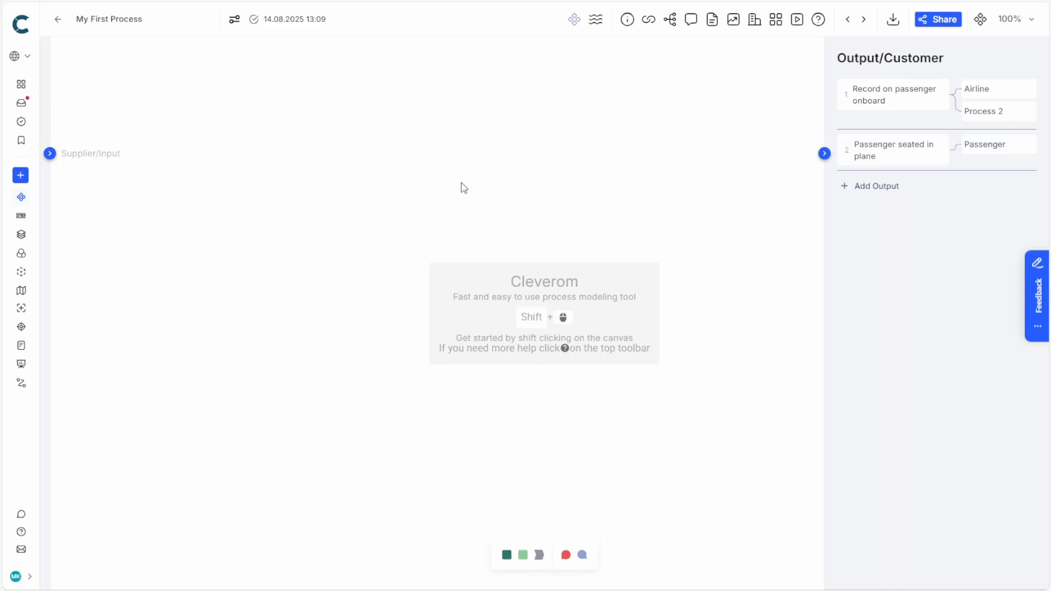
# - Add the input "Personal information" to the process with "Passenger" as its supplier
pyautogui.click(50, 154)
pyautogui.click(203, 90)
pyautogui.write('Personal information')
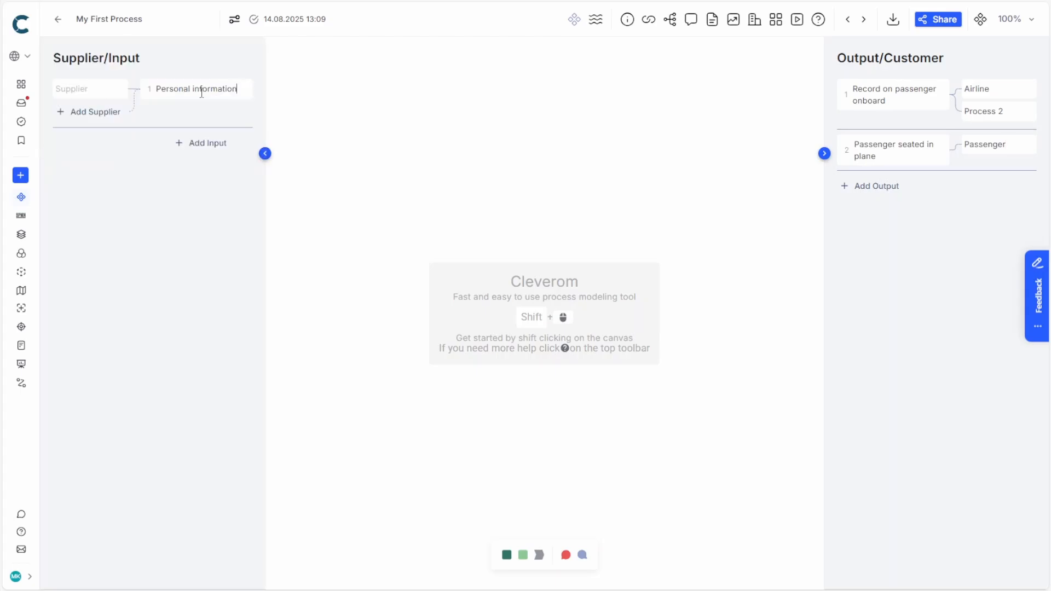
pyautogui.click(88, 93)
pyautogui.write('Passenger')
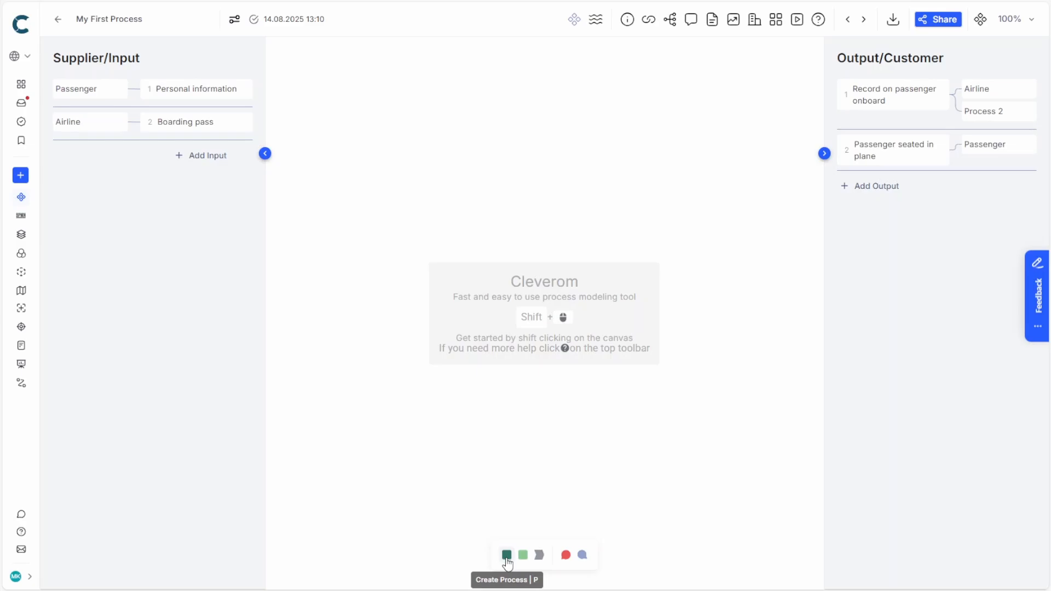
# - Create the process box "Check-in" on the canvas and add a second one, "Pass the security check", to its right
pyautogui.keyDown('shift'); pyautogui.click(435, 219); pyautogui.keyUp('shift')
pyautogui.write('Ch')
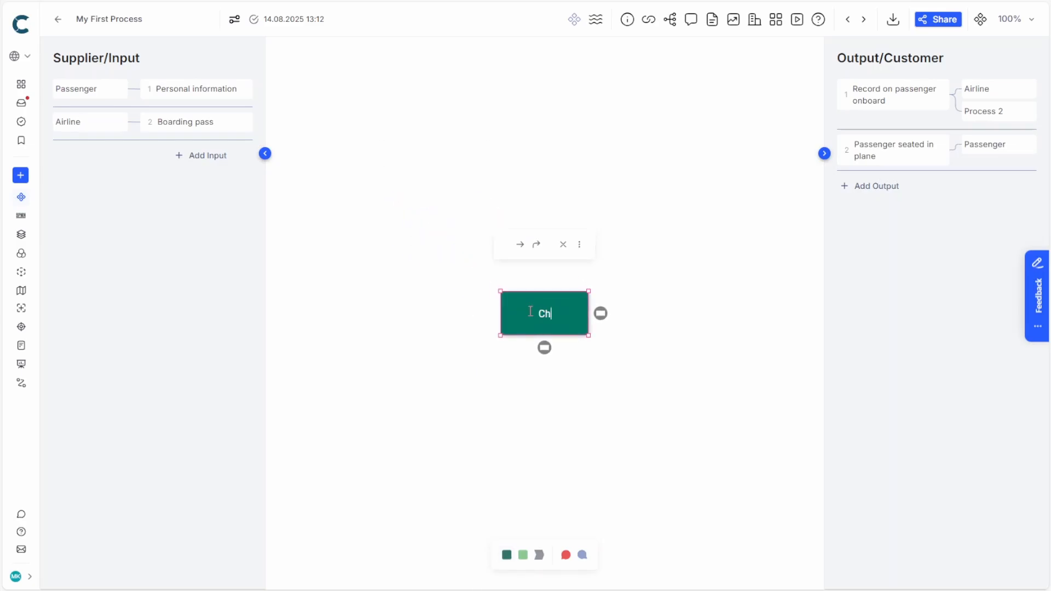
pyautogui.write('eck-in')
pyautogui.click(601, 315)
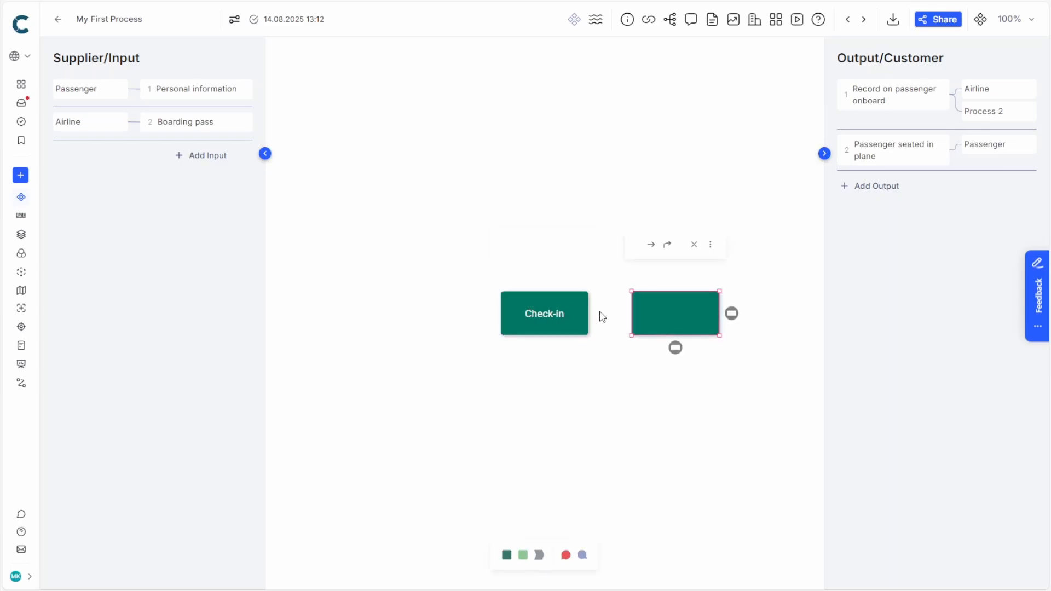
pyautogui.write('Pass the security check')
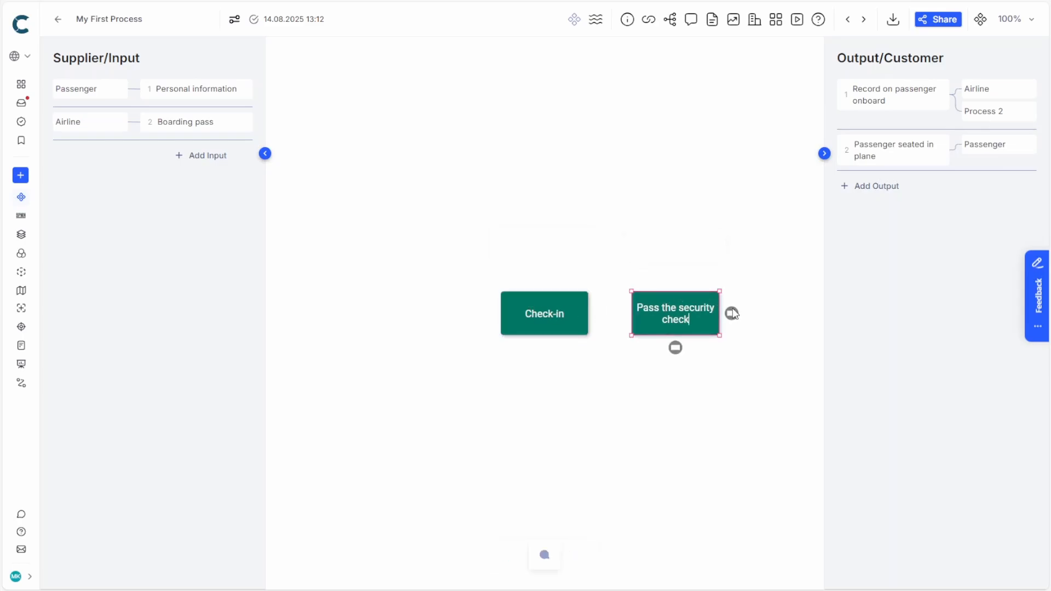
pyautogui.moveTo(732, 314)
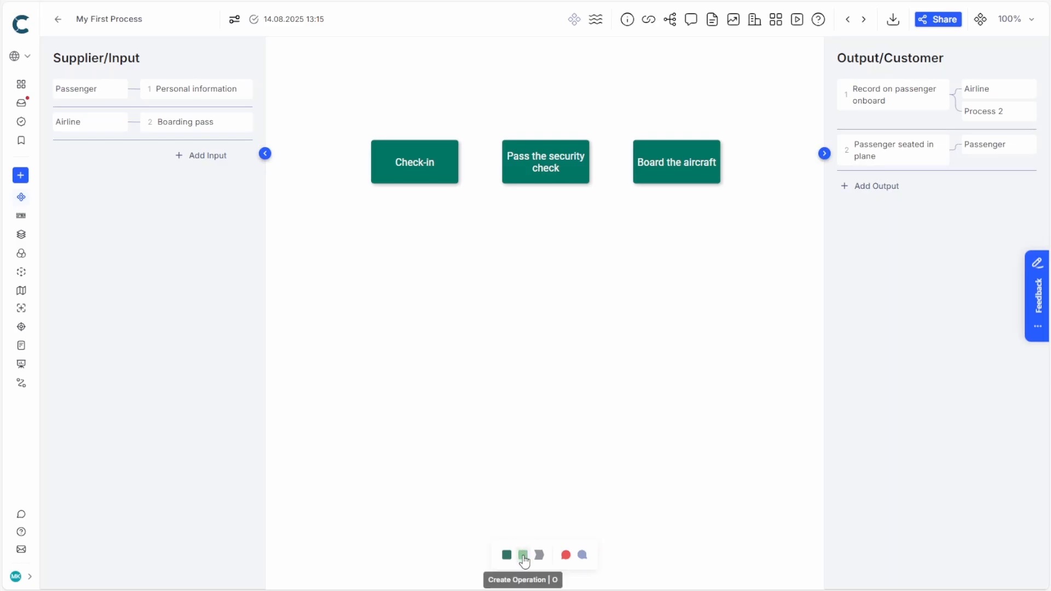
# - Place the operation "Do mobile check-in" well below the Check-in process and add another operation directly above it
pyautogui.moveTo(523, 559); pyautogui.dragTo(419, 436)
pyautogui.write('Do mobile check-in')
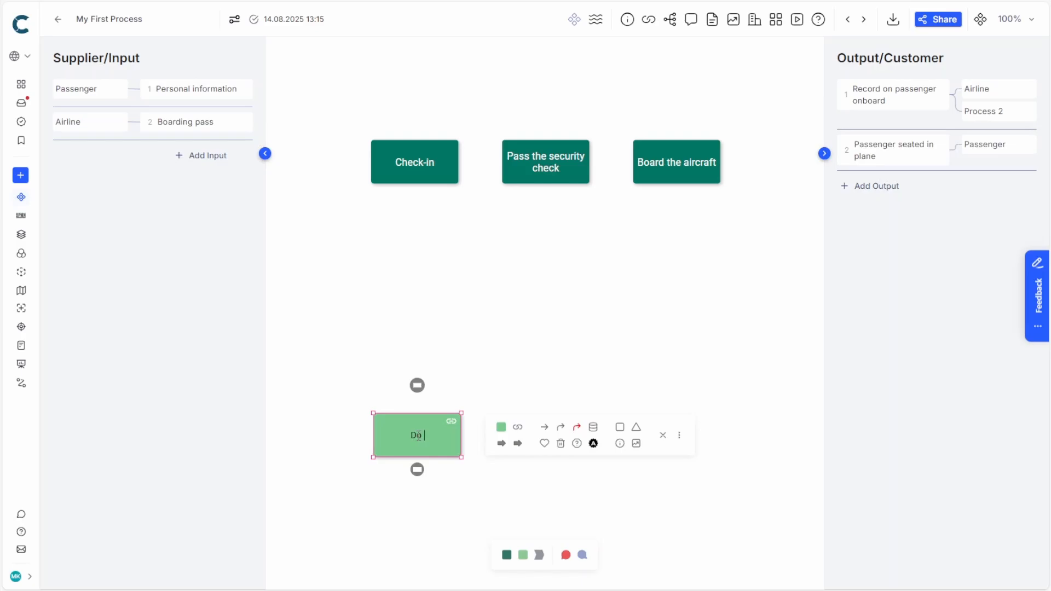
pyautogui.moveTo(420, 388)
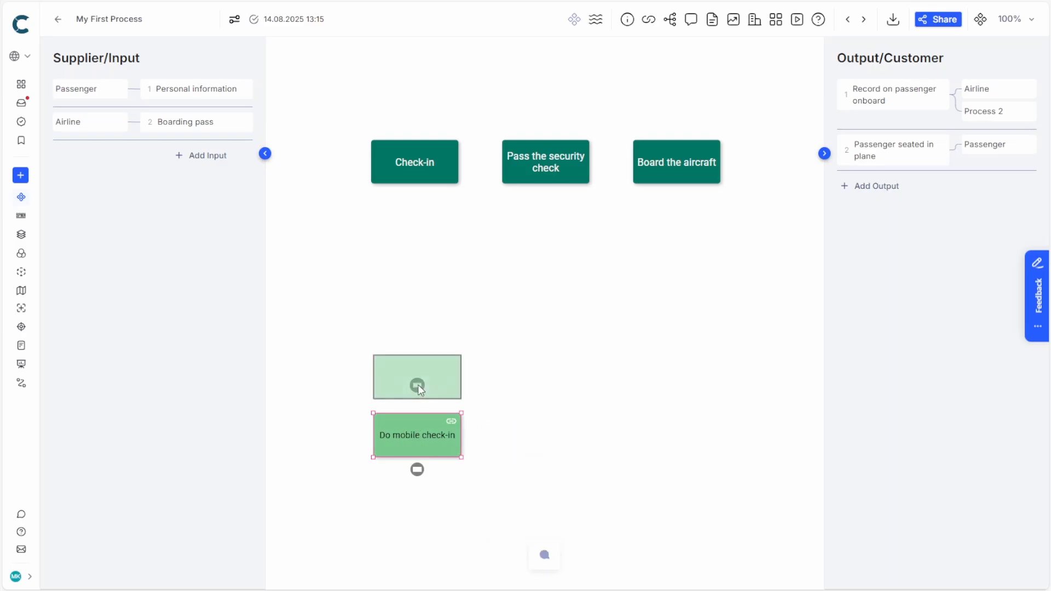
pyautogui.click(419, 387)
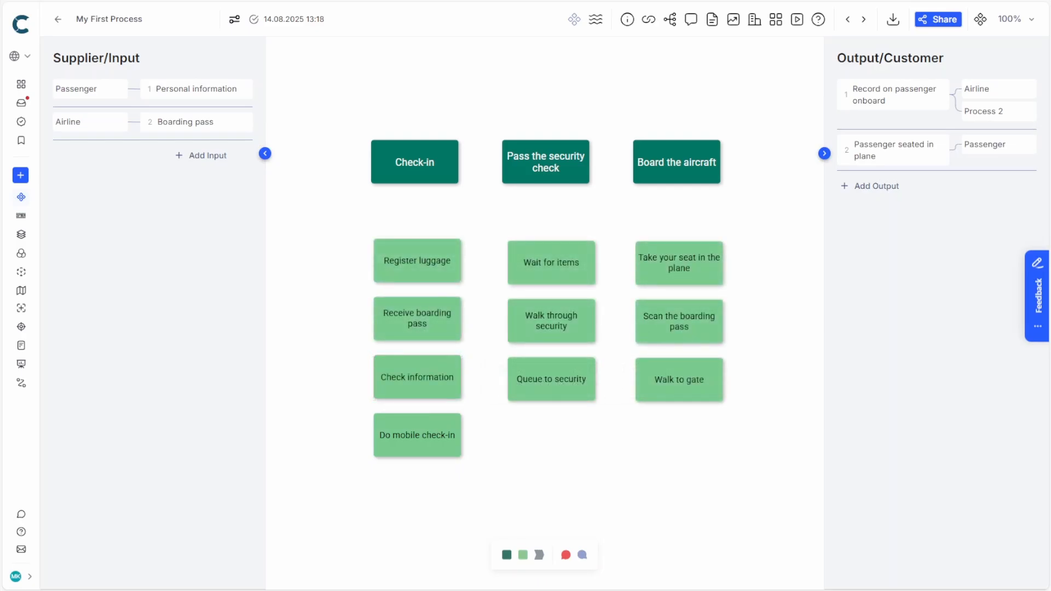
# - Connect the operations under Check-in in sequence from Do mobile check-in up to Register luggage, and move Register luggage left of the column
pyautogui.click(416, 425)
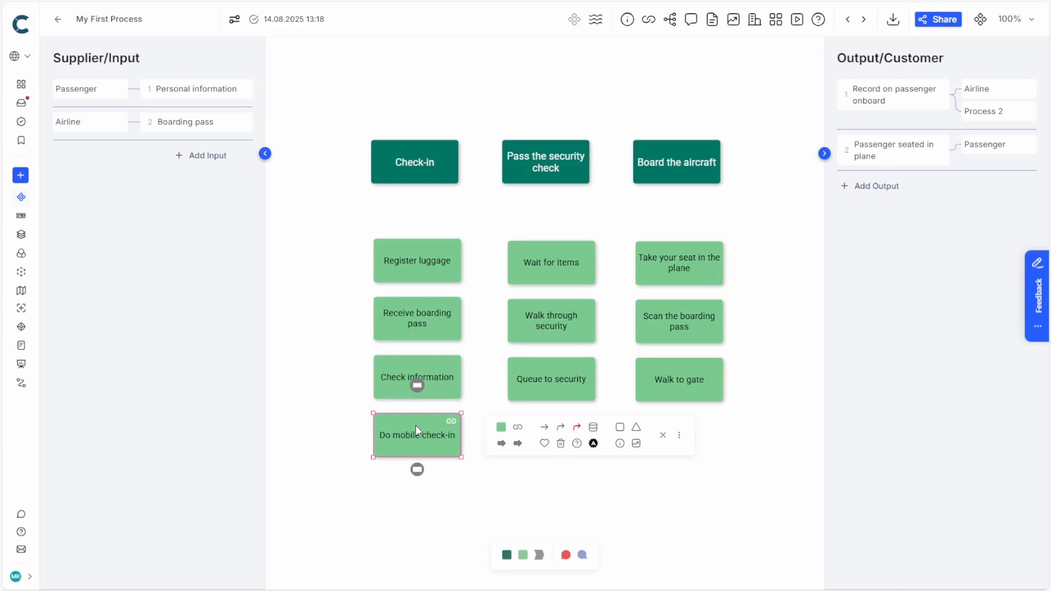
pyautogui.click(437, 372)
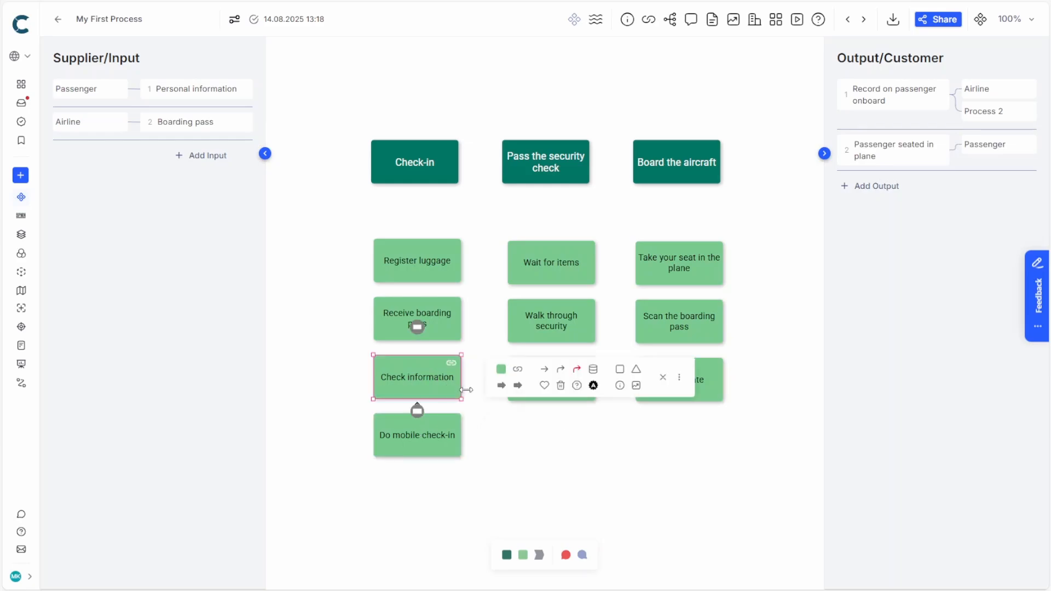
pyautogui.click(546, 370)
pyautogui.click(430, 316)
pyautogui.moveTo(428, 261); pyautogui.dragTo(353, 263)
# - Connect the Receive boarding pass and Register luggage operations to the Check-in process
pyautogui.click(420, 315)
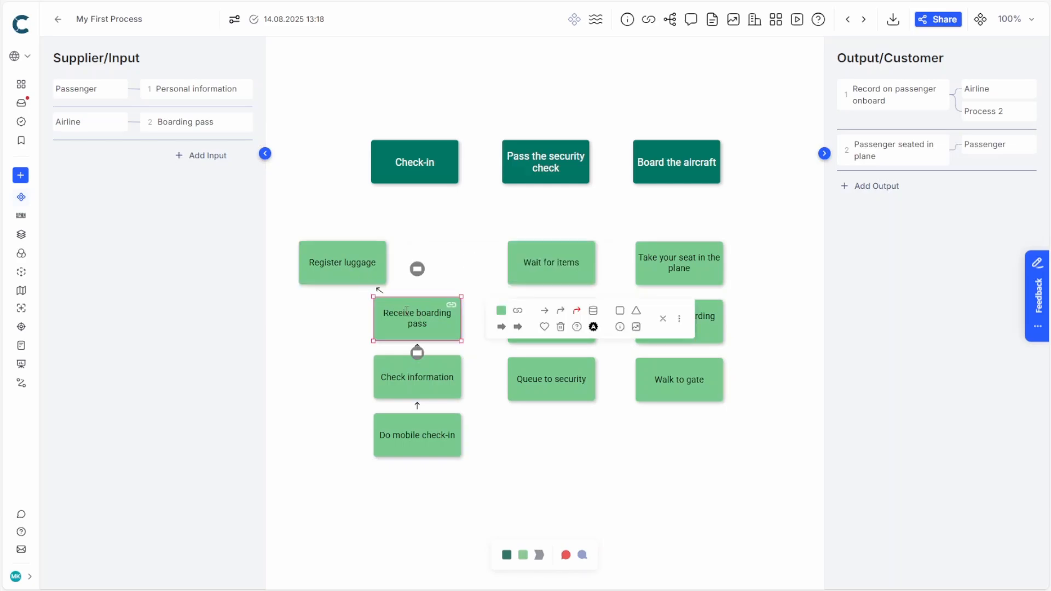
pyautogui.click(425, 170)
pyautogui.click(358, 249)
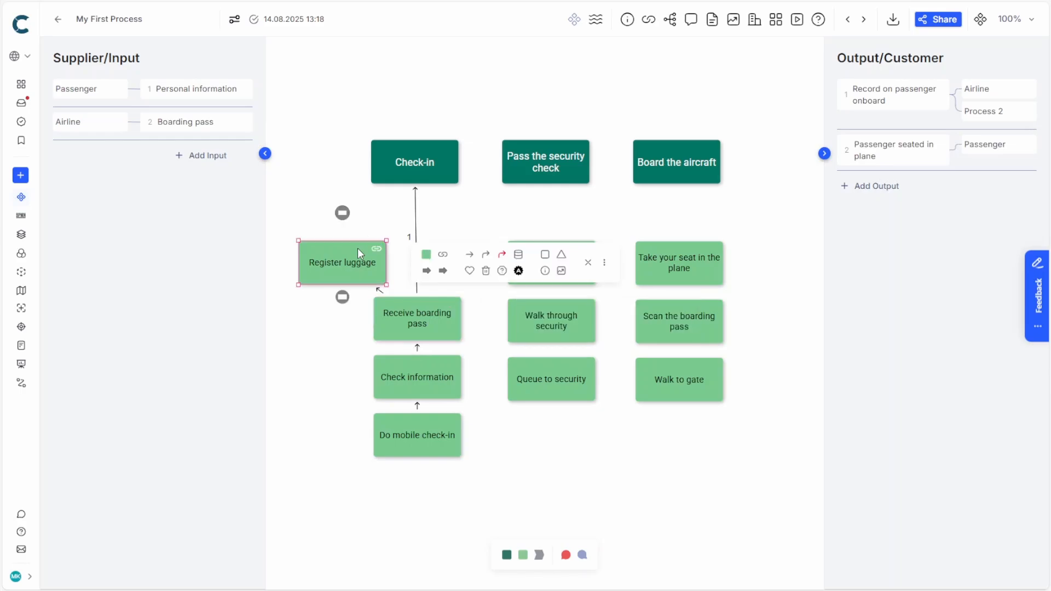
pyautogui.click(402, 159)
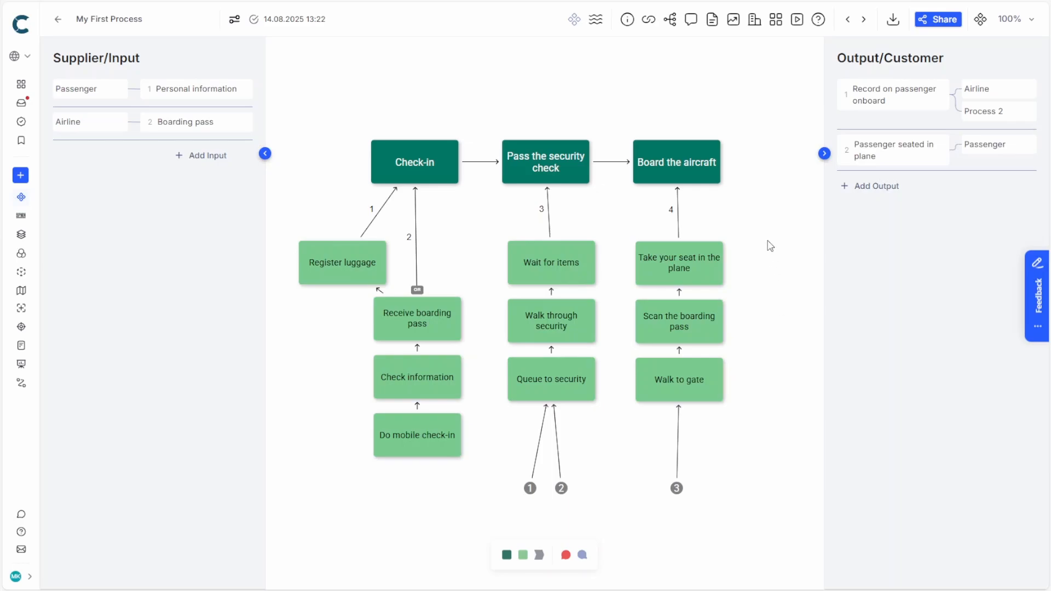
# - Add the existing organizations Passenger and Airline to the process's organization list
pyautogui.click(755, 19)
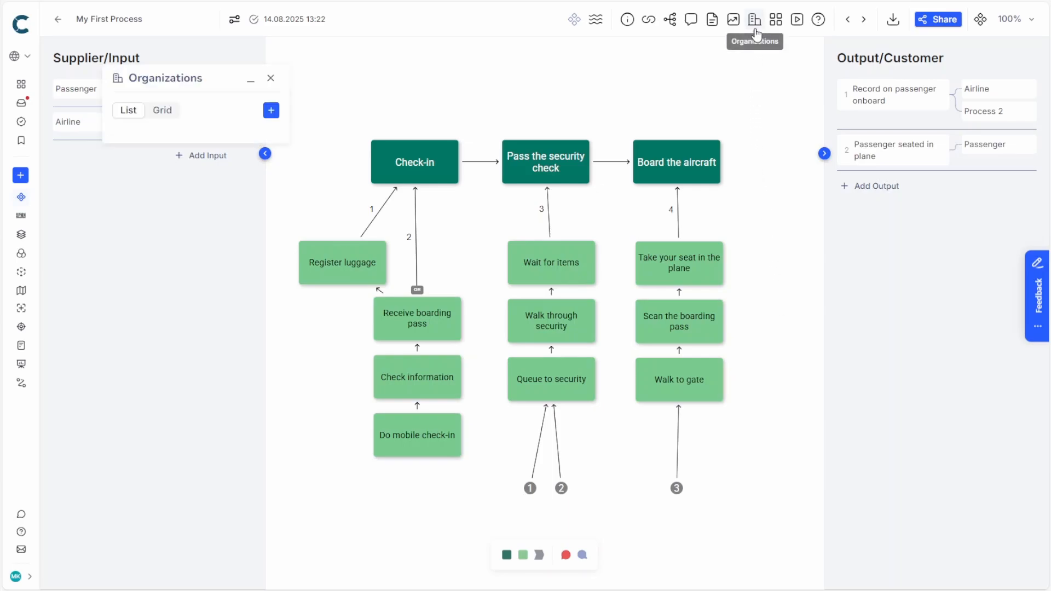
pyautogui.click(271, 111)
pyautogui.write('Pass')
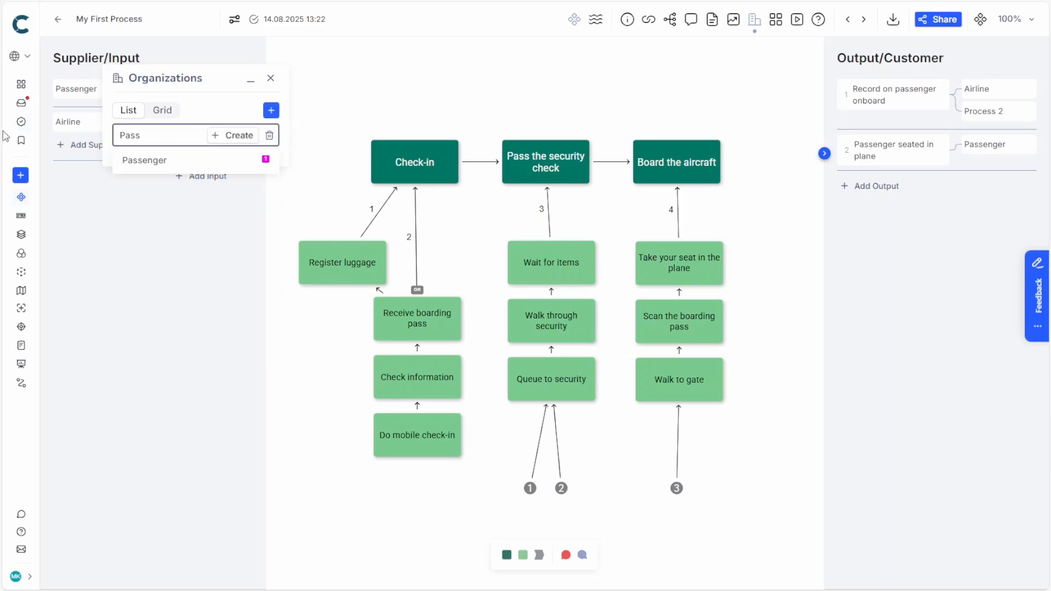
pyautogui.click(155, 159)
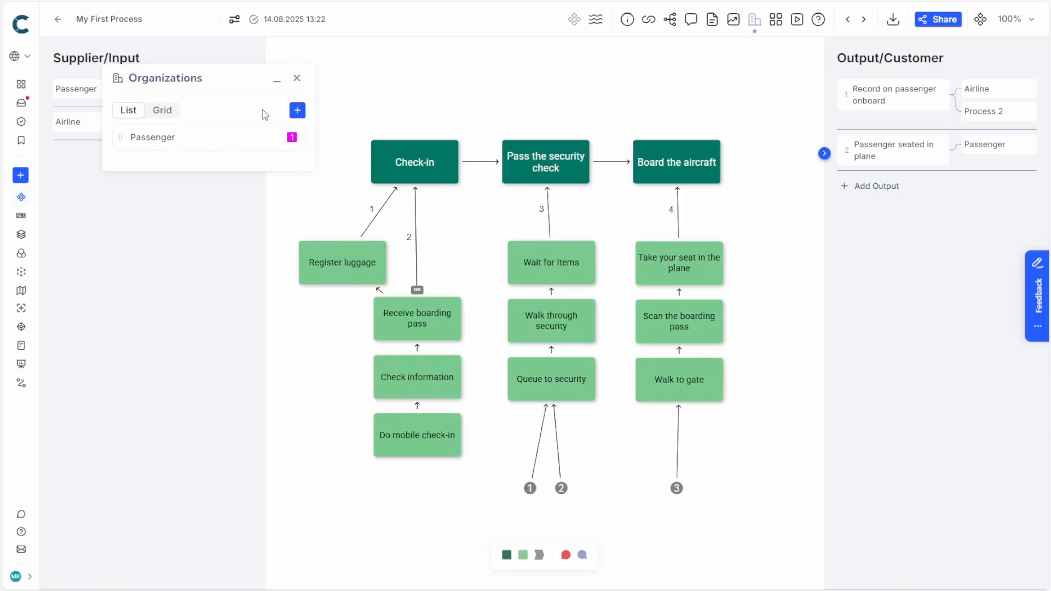
pyautogui.click(296, 111)
pyautogui.write('airl')
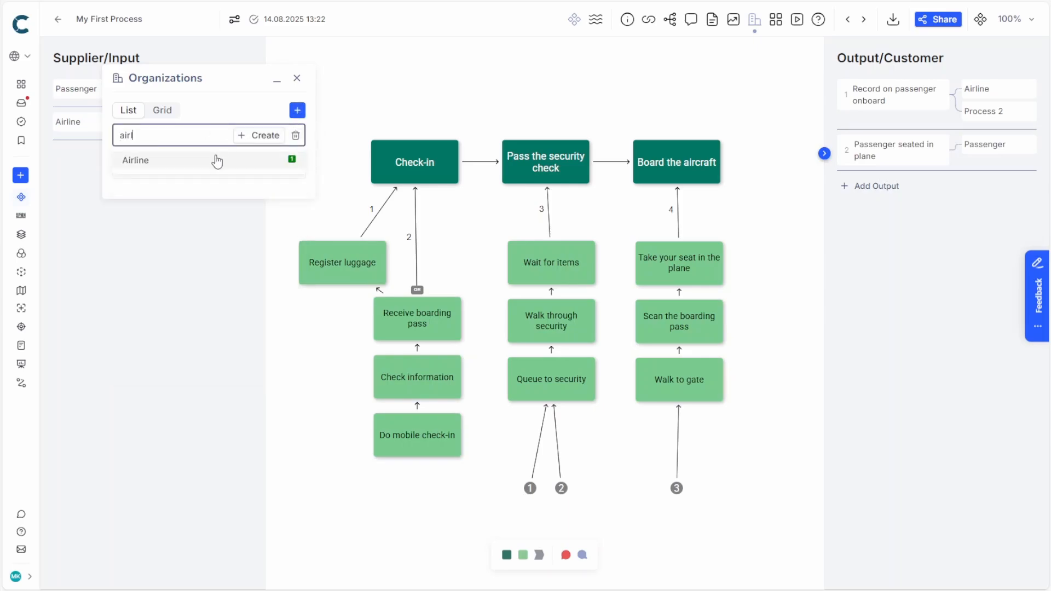
pyautogui.click(218, 160)
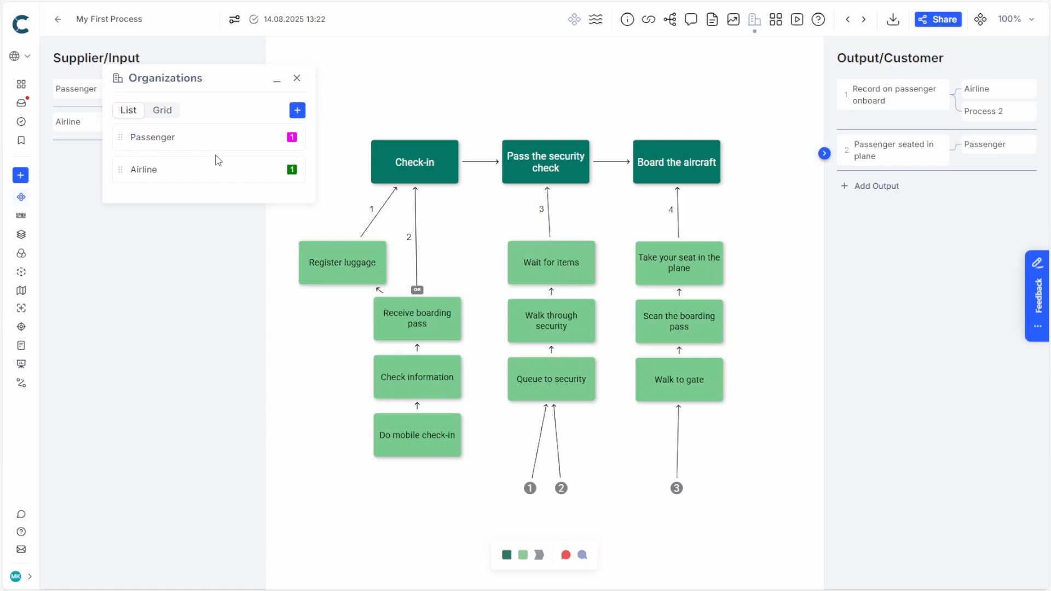
# - Mark the Check information operation with the Airline organization and all other operations with Passenger
pyautogui.click(403, 425)
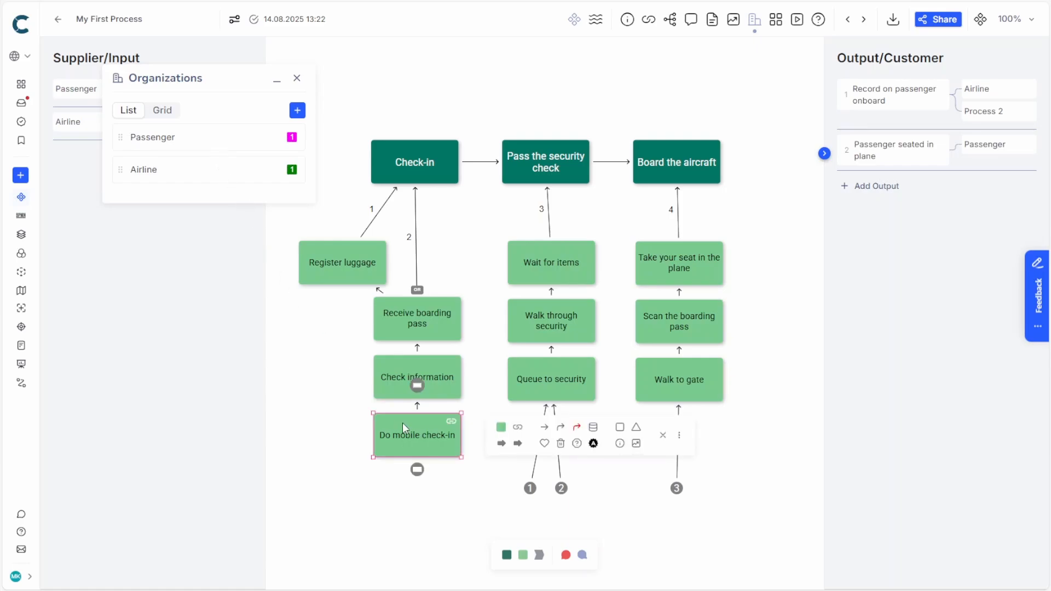
pyautogui.click(292, 136)
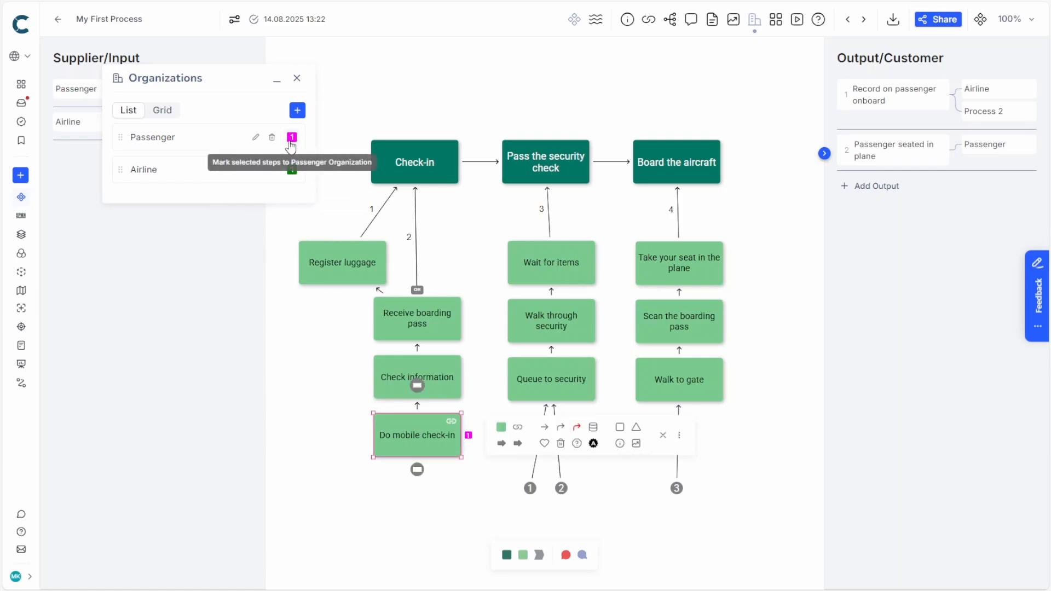
pyautogui.click(397, 364)
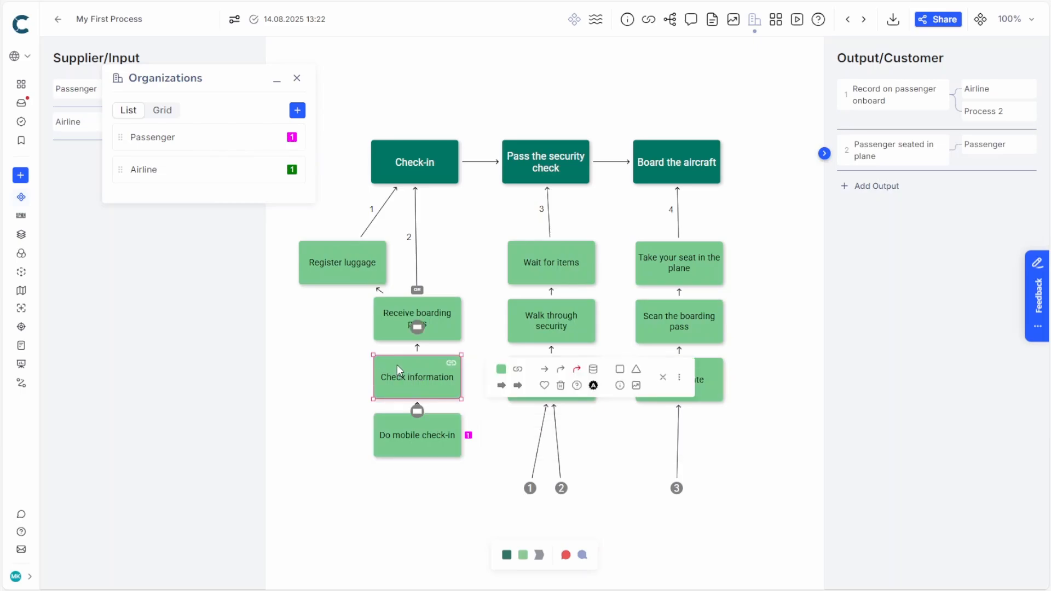
pyautogui.click(293, 170)
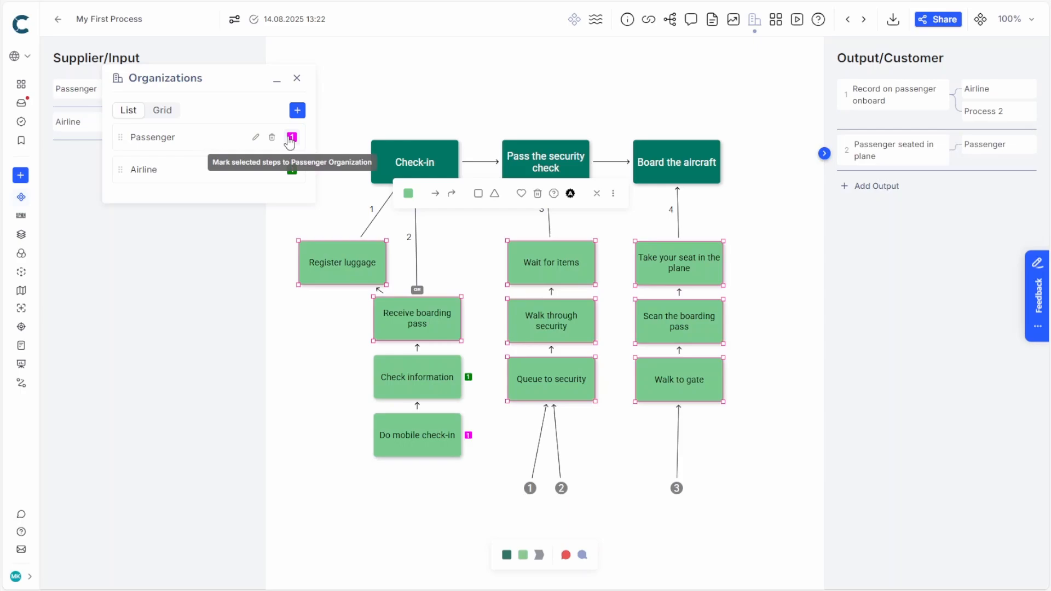
pyautogui.click(291, 138)
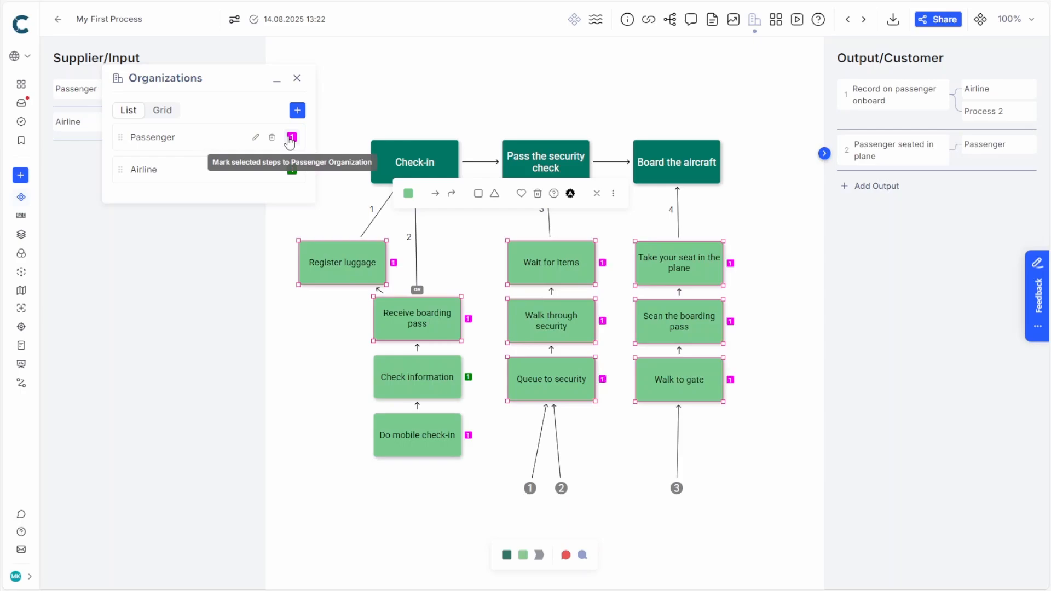
pyautogui.click(771, 351)
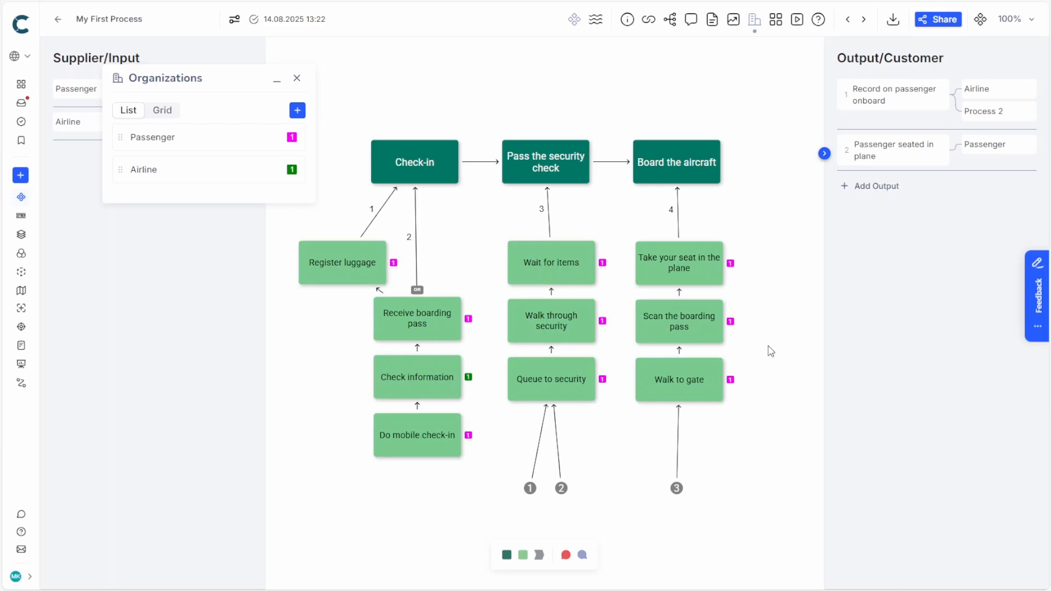
# - Mark Check information, Register luggage and Scan the boarding pass with the Airline passenger system
pyautogui.click(775, 19)
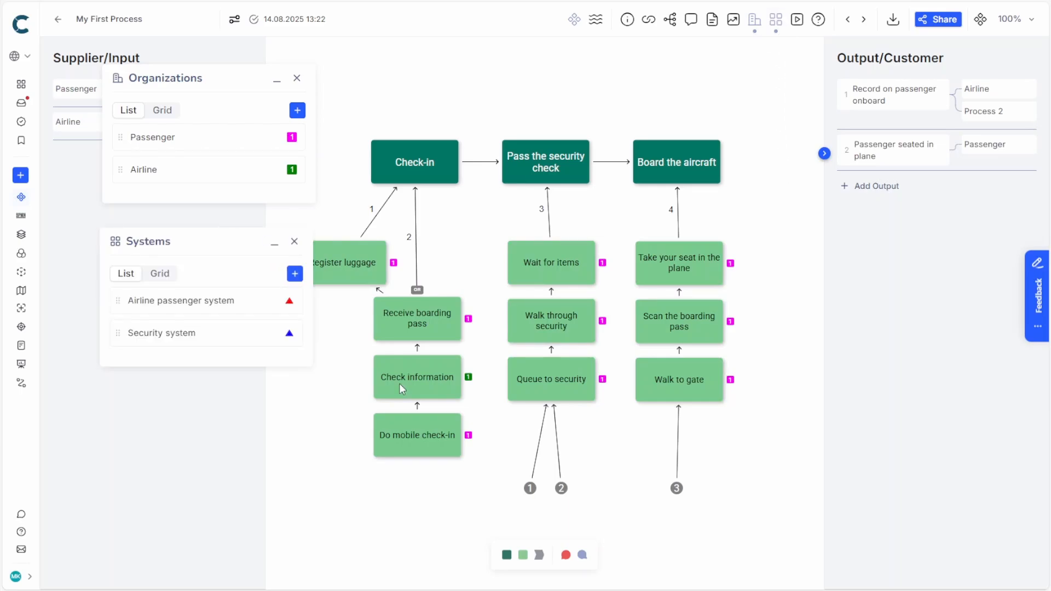
pyautogui.click(399, 384)
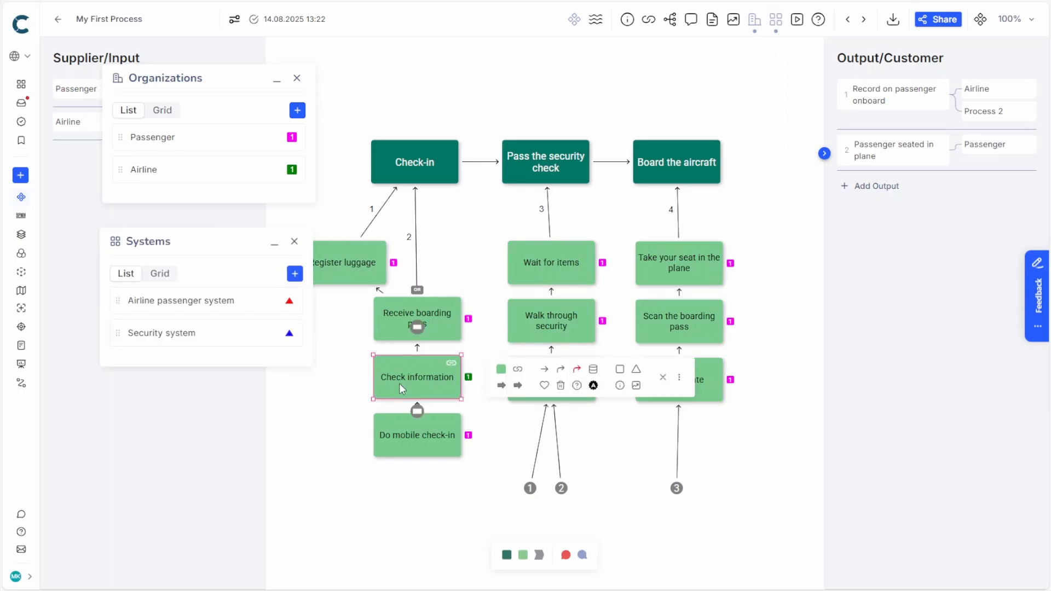
pyautogui.click(289, 301)
# - Mark the Walk through security operation with the Security system
pyautogui.click(532, 338)
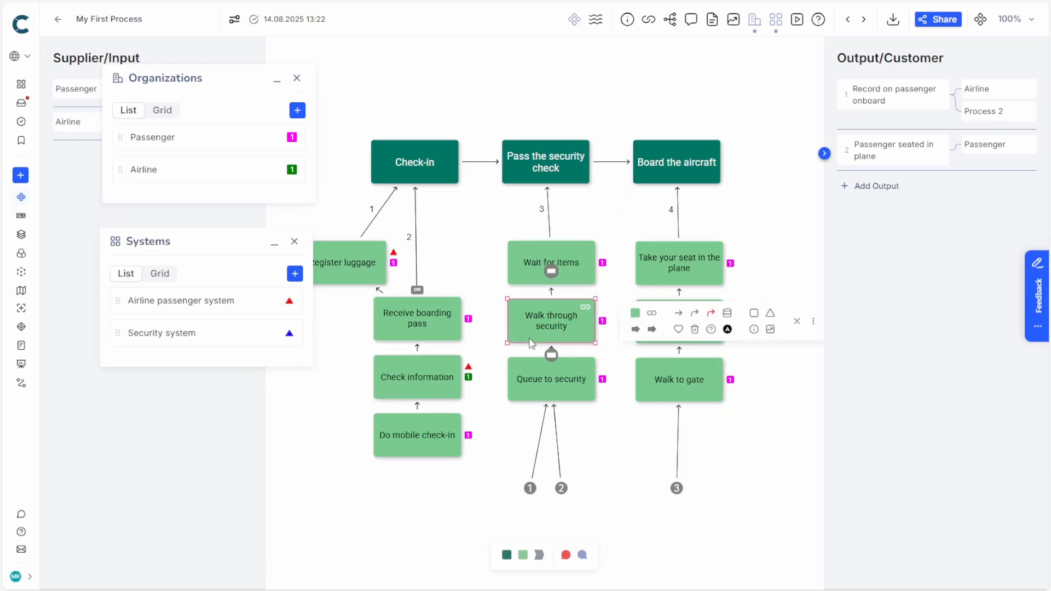
pyautogui.click(290, 335)
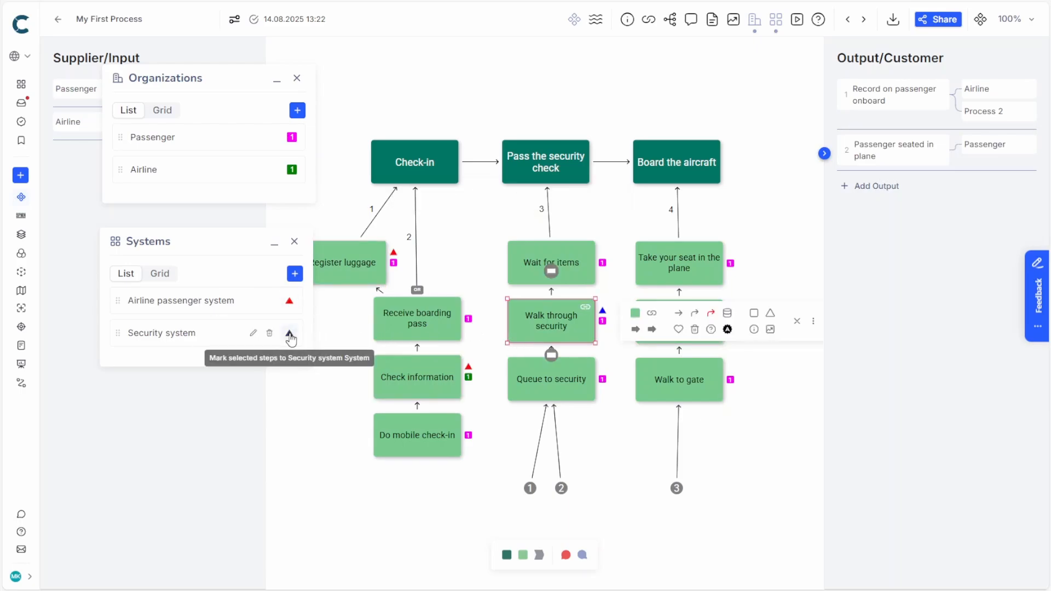
pyautogui.click(330, 383)
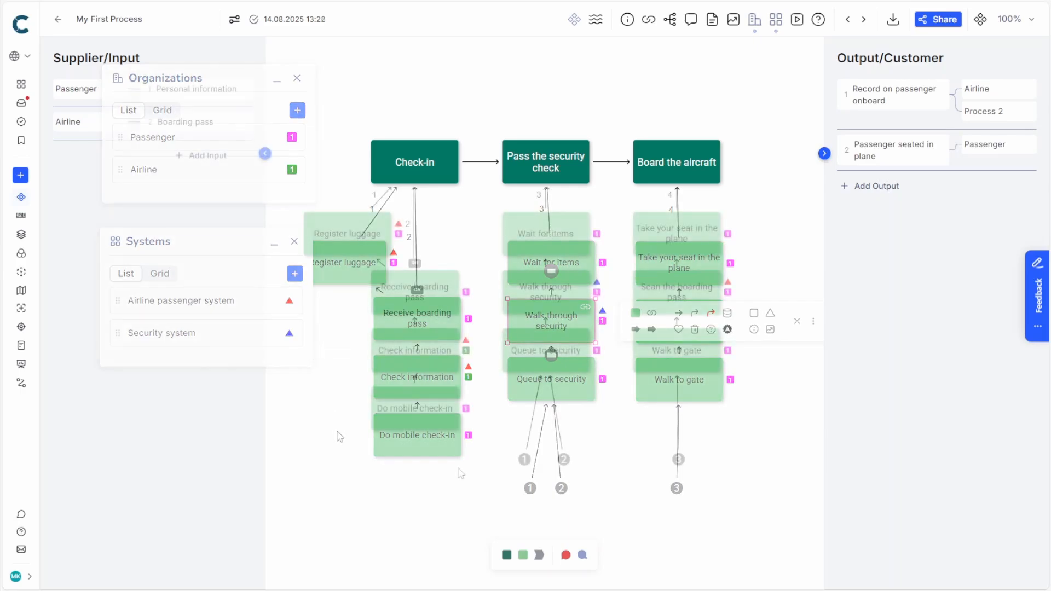